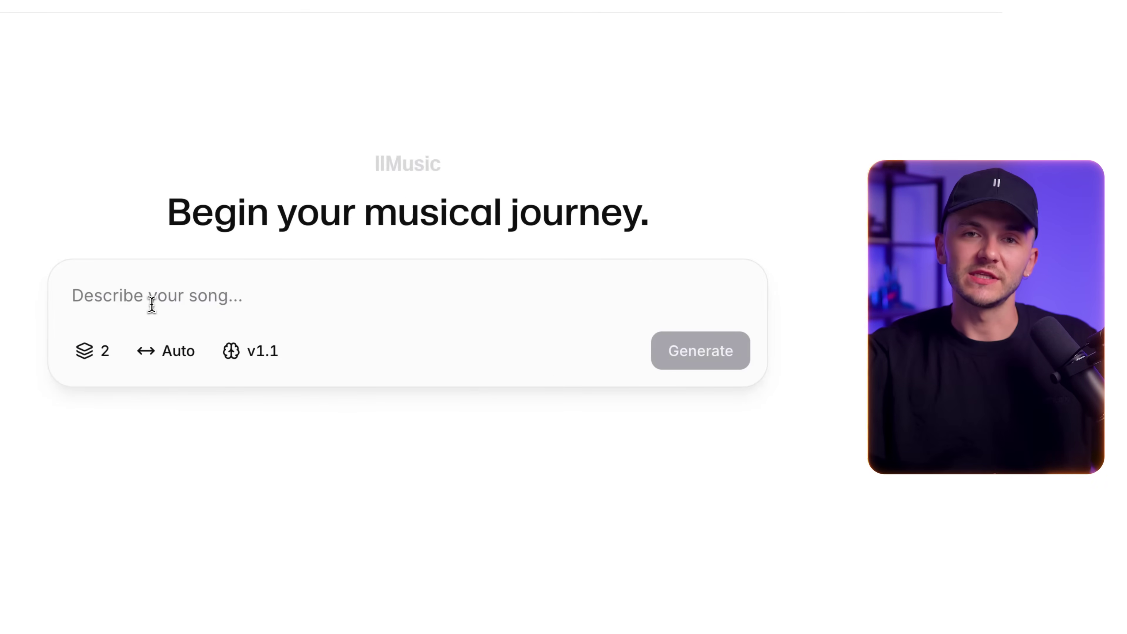
Paste the orchestral thriller trailer description into the song prompt field
{"action": "left_click", "coordinate": [151, 305]}
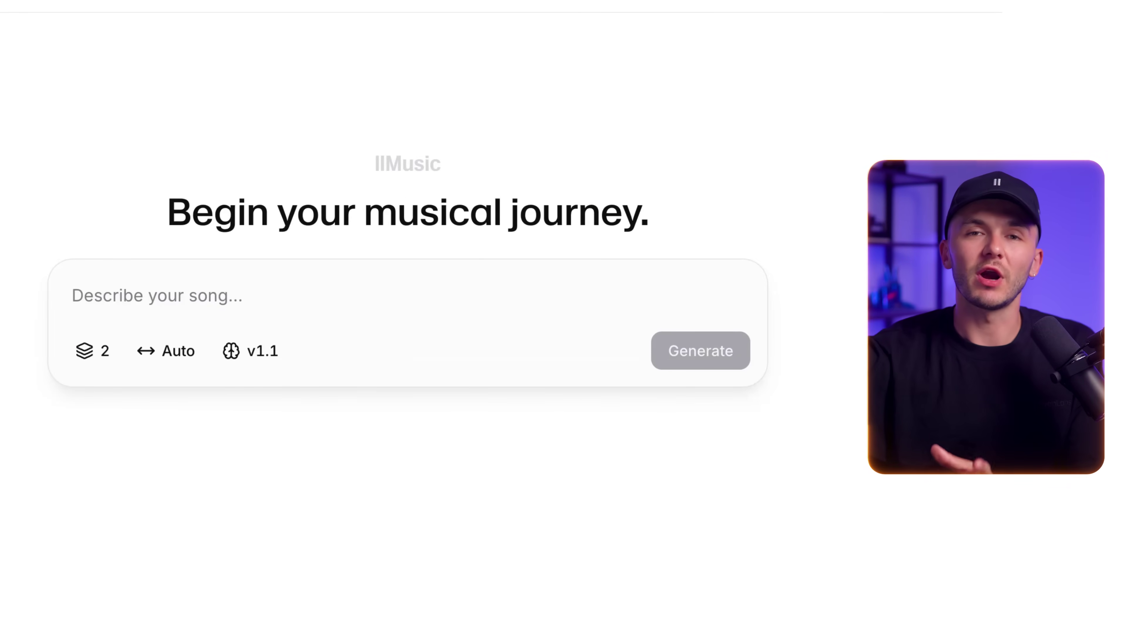
{"action": "type", "text": "an intense orchestral build for a thriller trailer"}
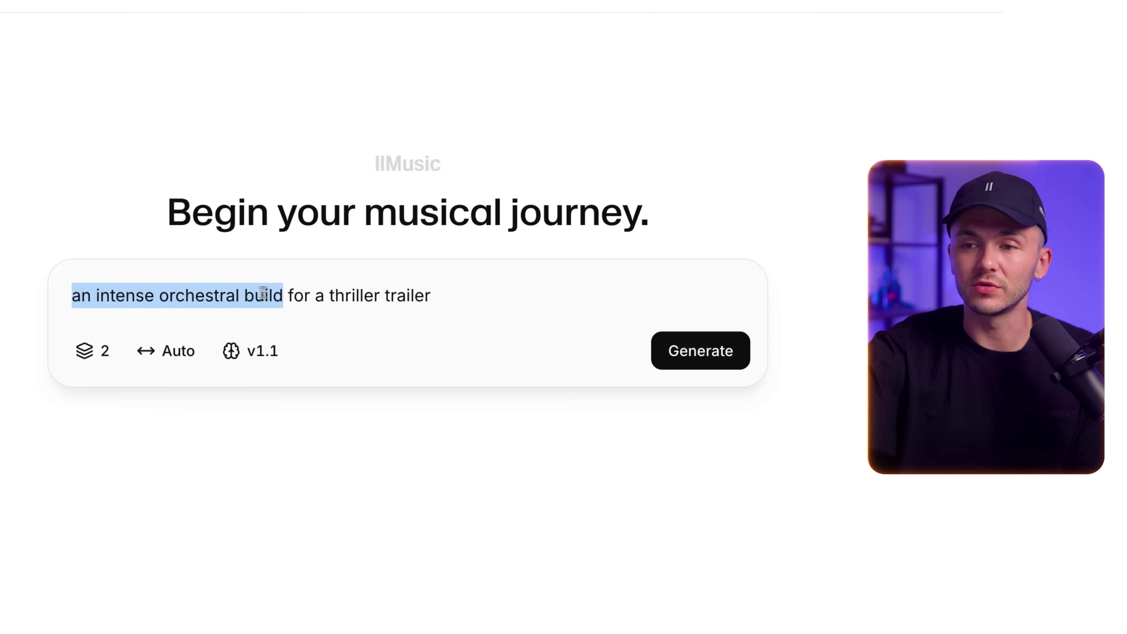
{"action": "left_click_drag", "start_coordinate": [399, 294], "coordinate": [433, 295]}
{"action": "left_click", "coordinate": [138, 200]}
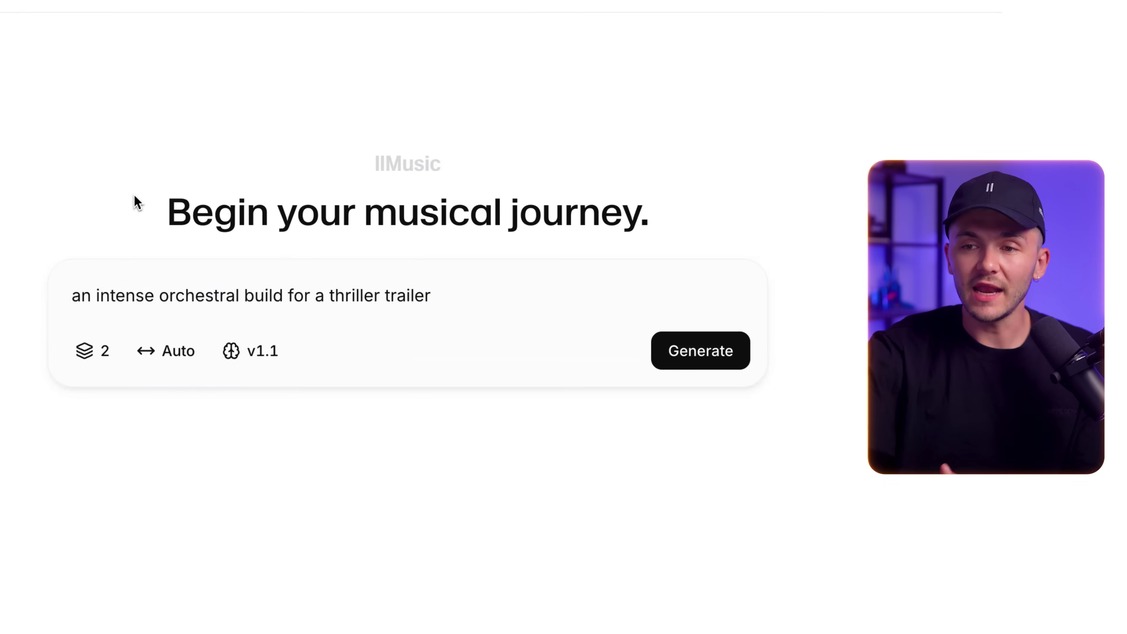
Confirm 2 variants, set the duration to 30s, and generate the track
{"action": "left_click", "coordinate": [104, 349]}
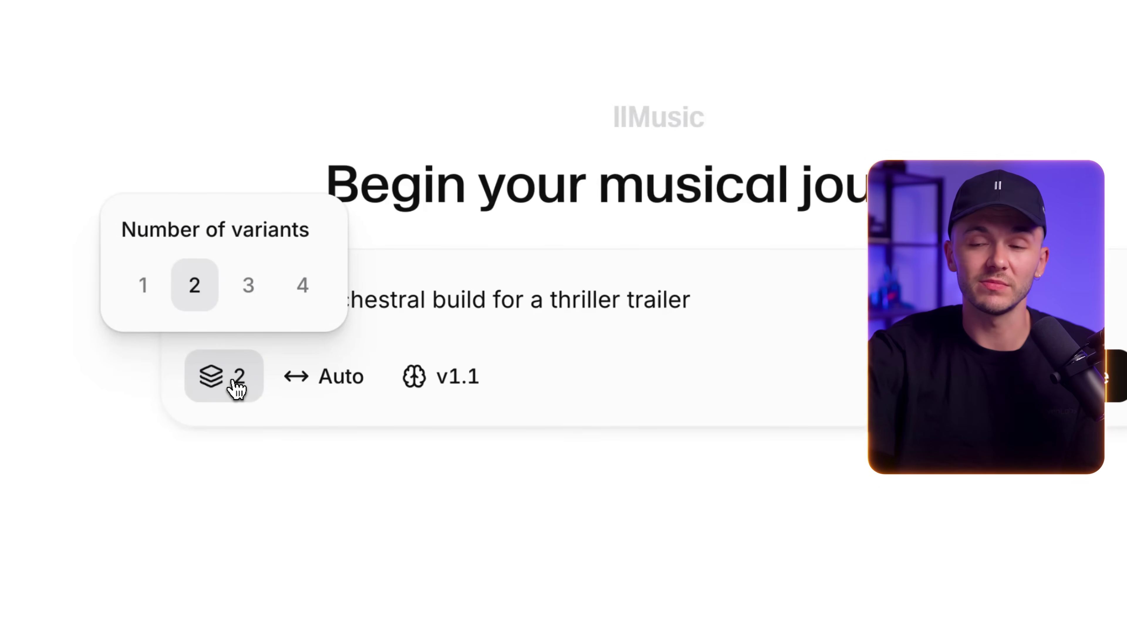
{"action": "left_click", "coordinate": [303, 390]}
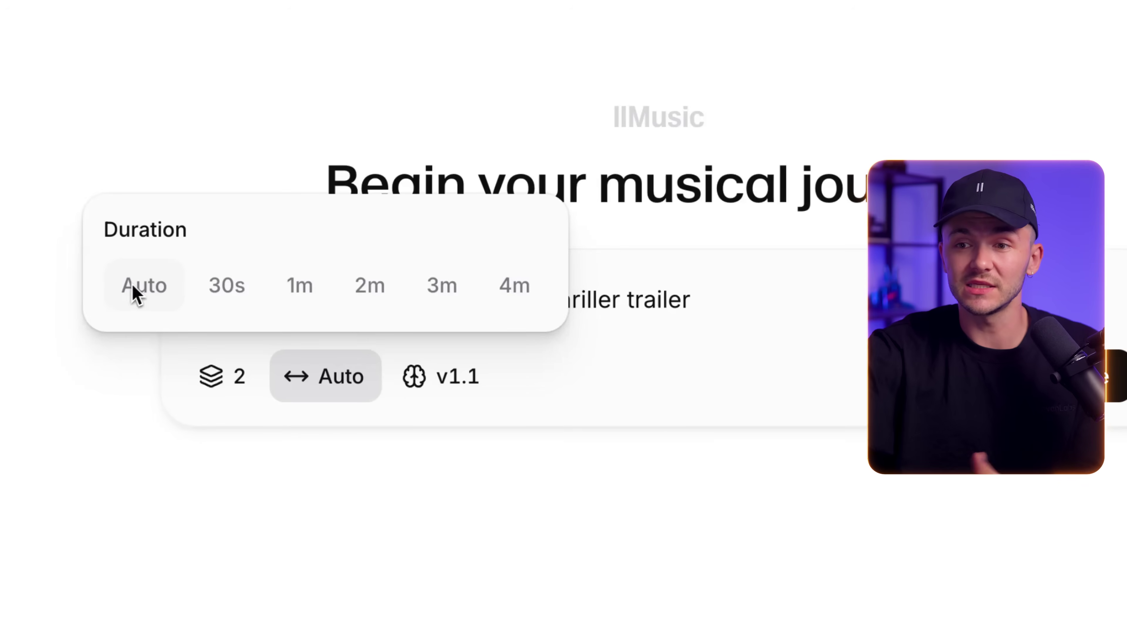
{"action": "left_click", "coordinate": [235, 293]}
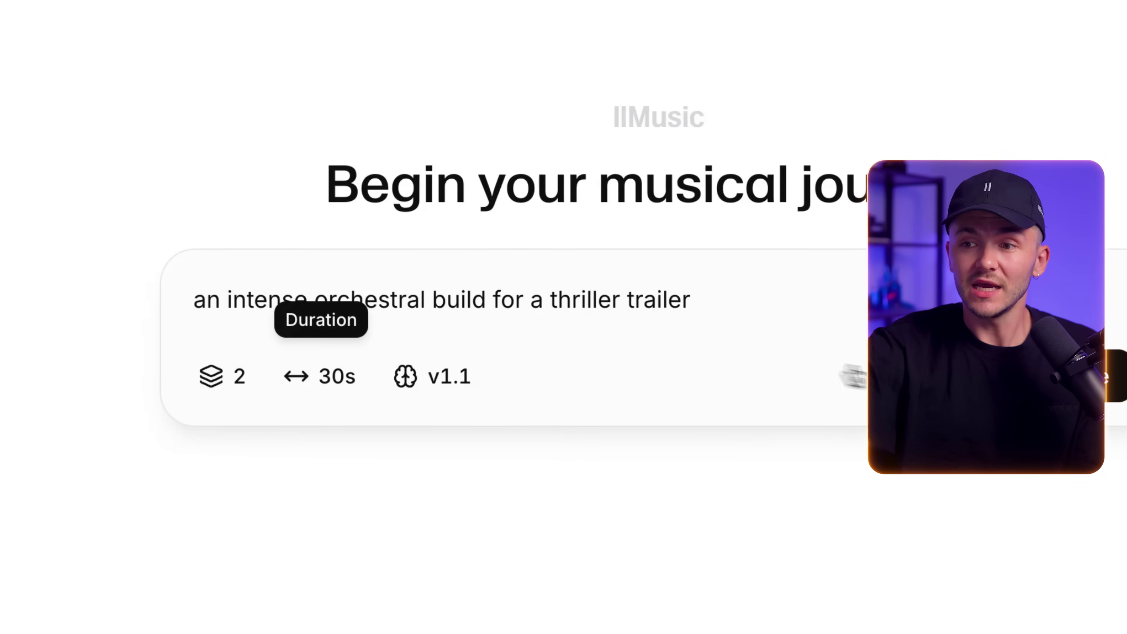
{"action": "left_click", "coordinate": [1054, 382]}
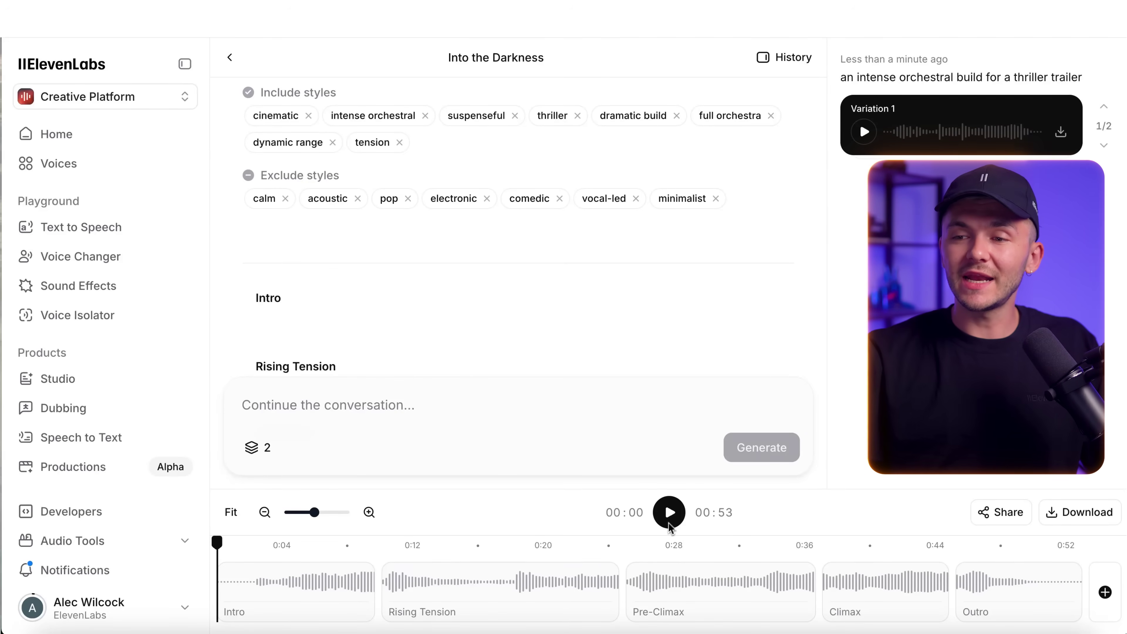
{"action": "left_click", "coordinate": [669, 513]}
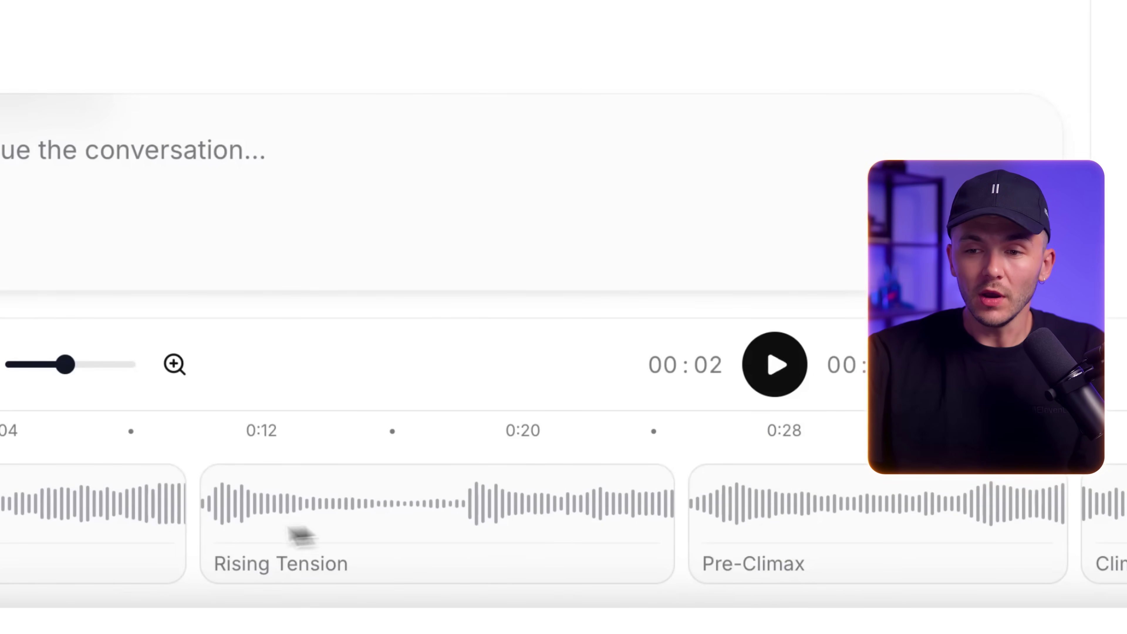
Shorten Rising Tension, delete the Pre-Climax section, and add Drums as an included style
{"action": "mouse_move", "coordinate": [658, 525]}
{"action": "left_mouse_down"}
{"action": "mouse_move", "coordinate": [483, 517]}
{"action": "mouse_move", "coordinate": [648, 512]}
{"action": "left_mouse_up"}
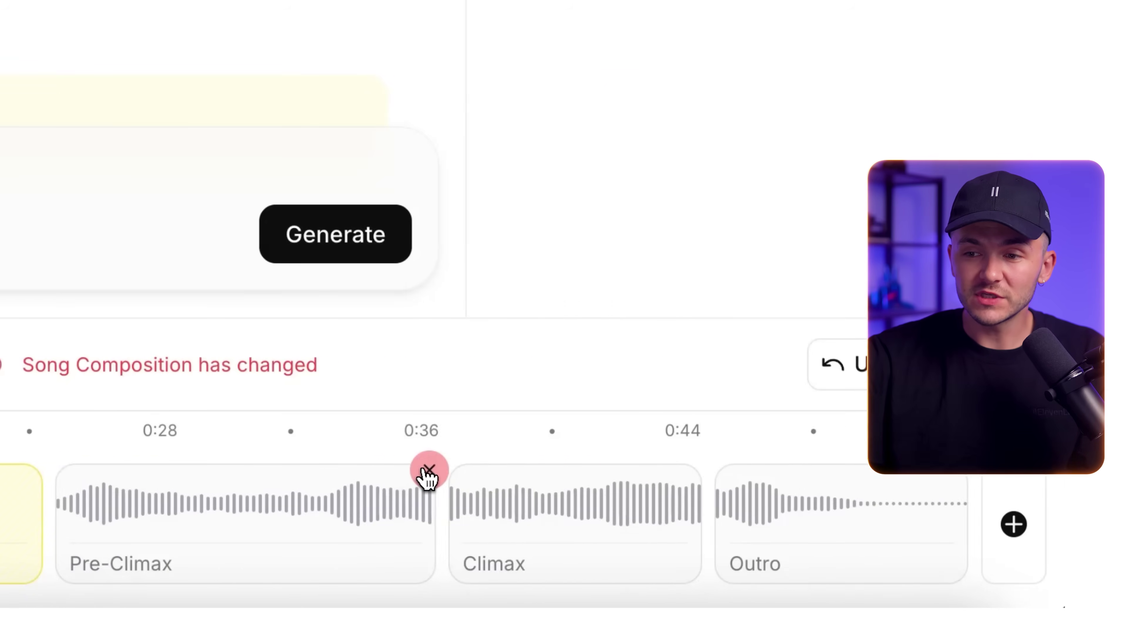
{"action": "left_click", "coordinate": [423, 469]}
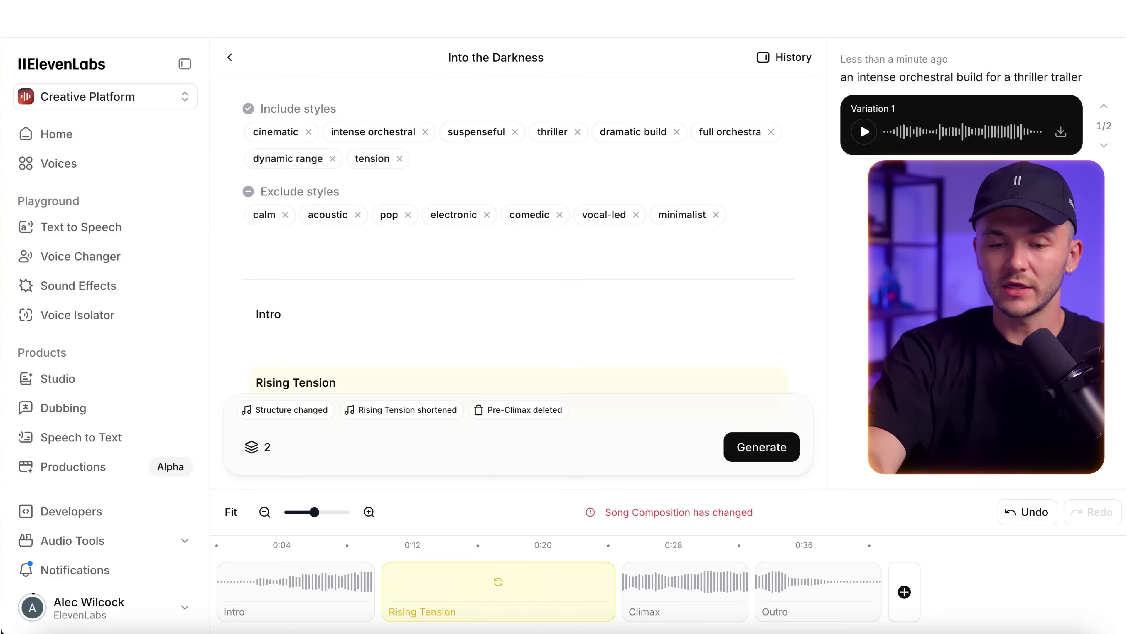
{"action": "type", "text": "Drums"}
{"action": "key", "text": "Return"}
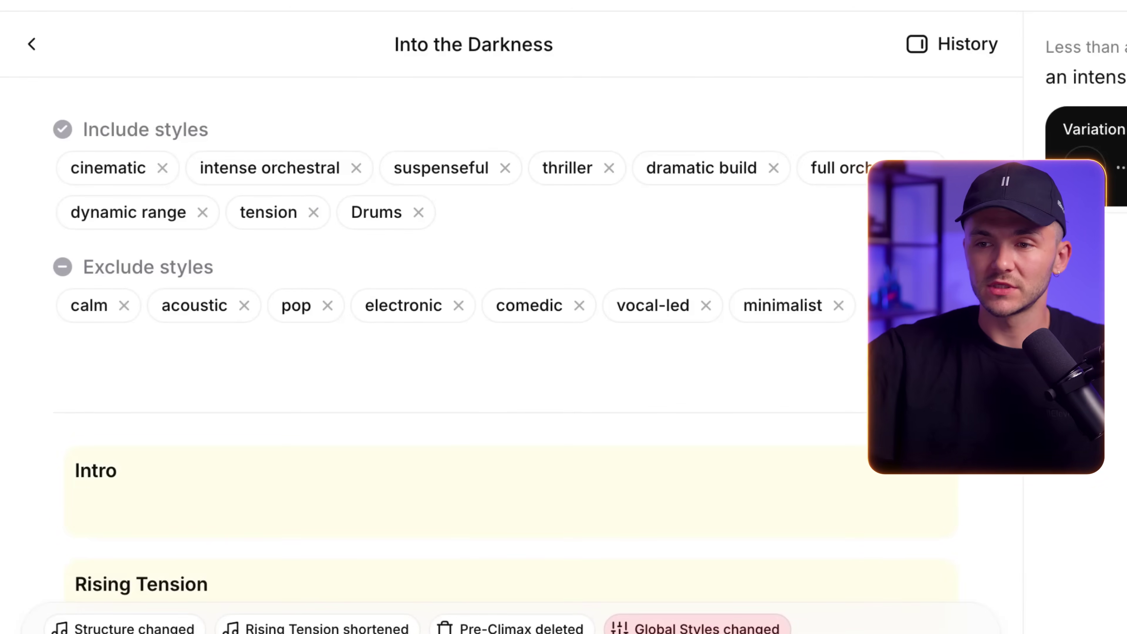
Review the Rising Tension section styles and regenerate the edited composition
{"action": "scroll", "coordinate": [370, 221], "scroll_direction": "down", "scroll_amount": 5}
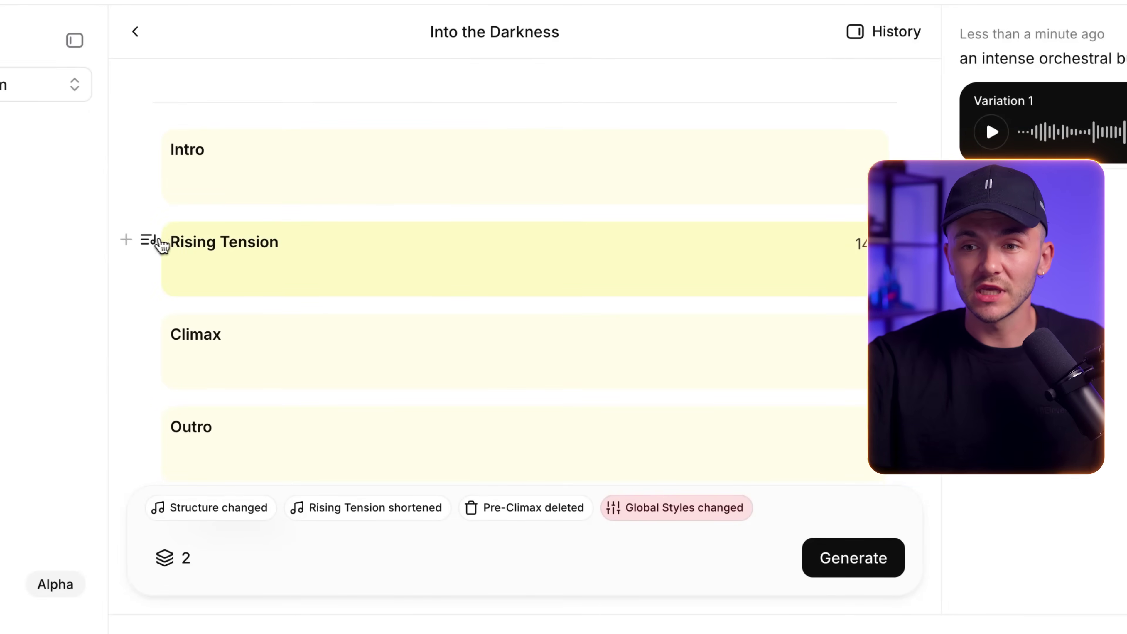
{"action": "left_click", "coordinate": [153, 242]}
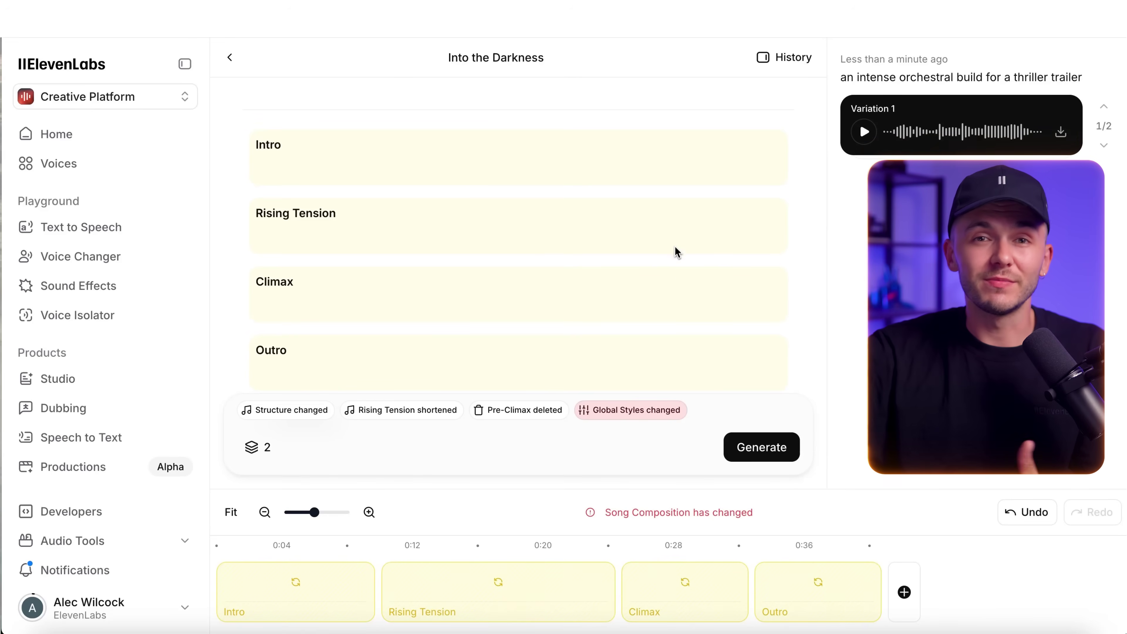
{"action": "left_click", "coordinate": [760, 451]}
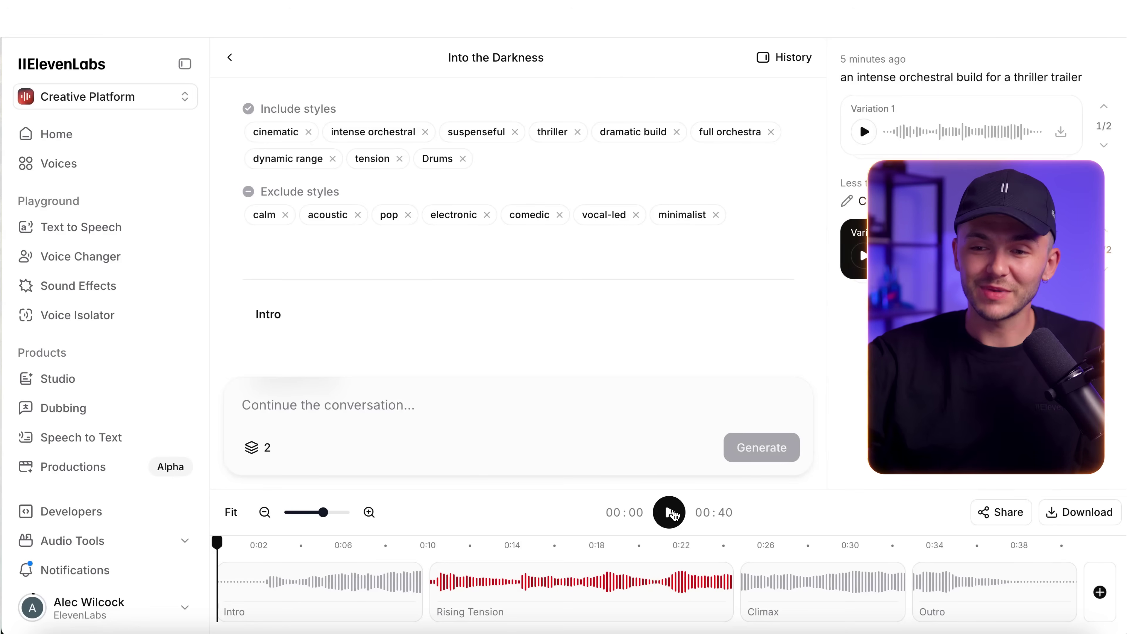
Play the regenerated 'Composition plan edited' version to audition it
{"action": "left_click", "coordinate": [670, 512]}
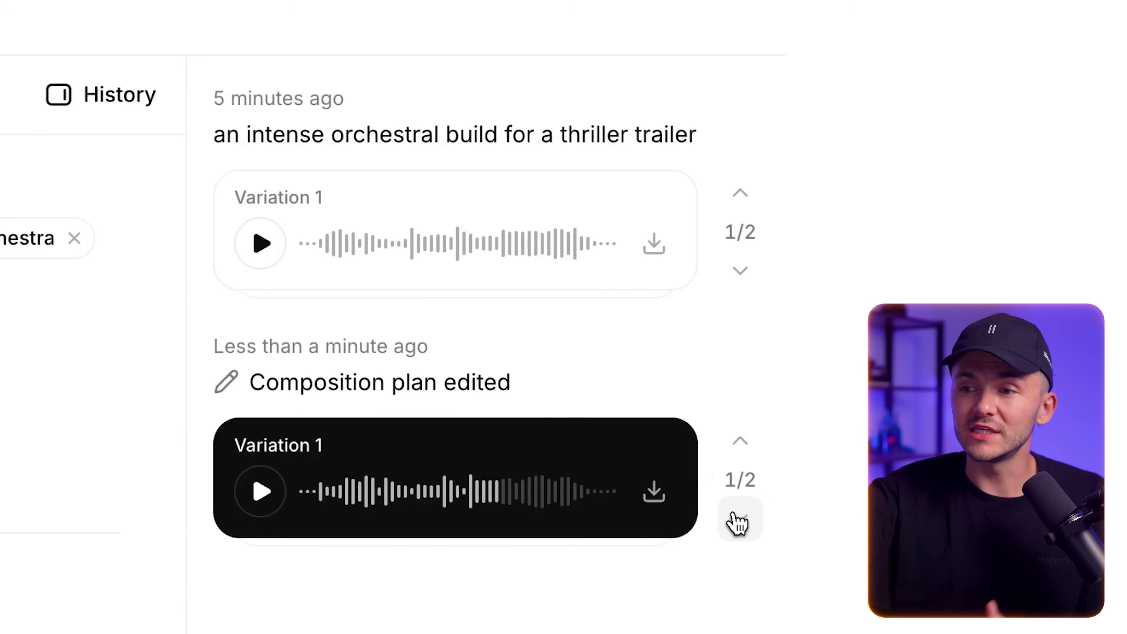
{"action": "left_click", "coordinate": [739, 524]}
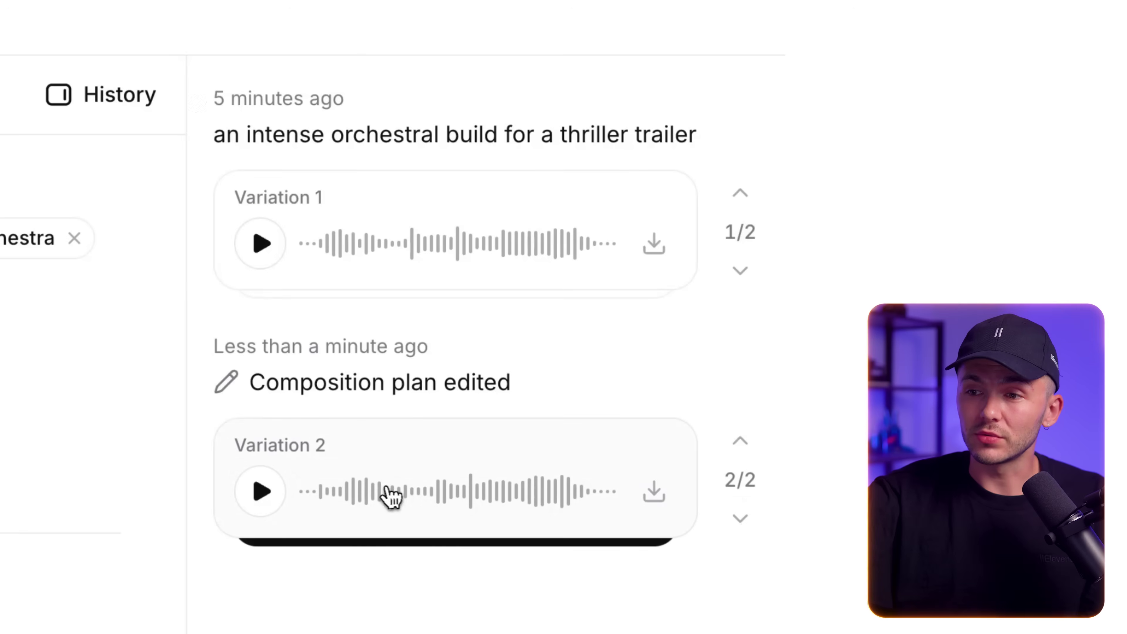
{"action": "left_click", "coordinate": [391, 494]}
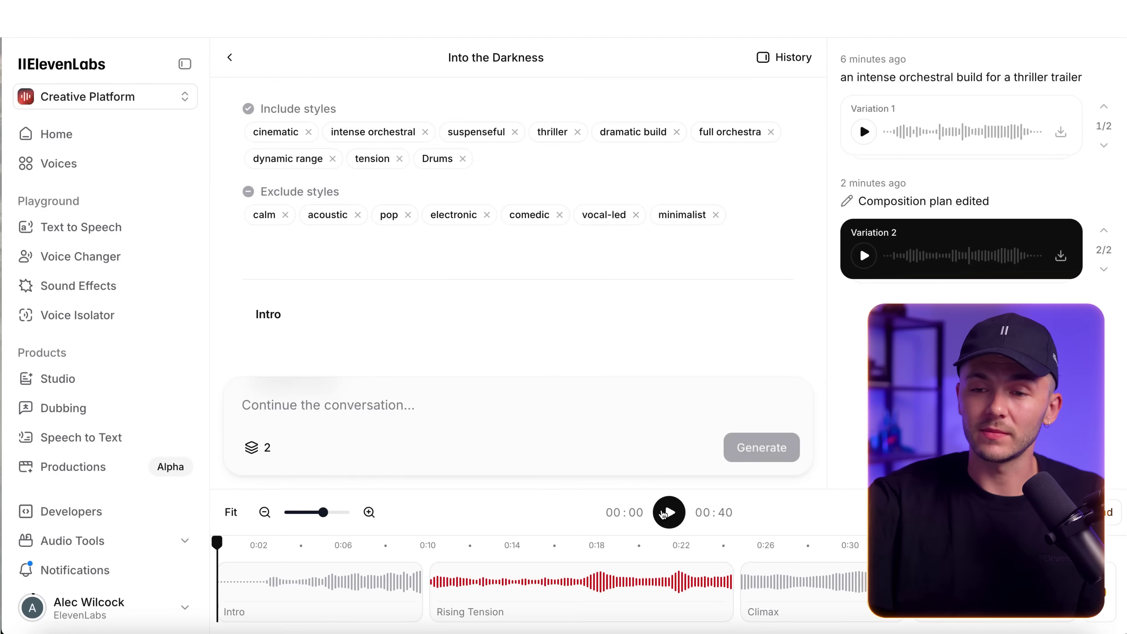
{"action": "left_click", "coordinate": [669, 513]}
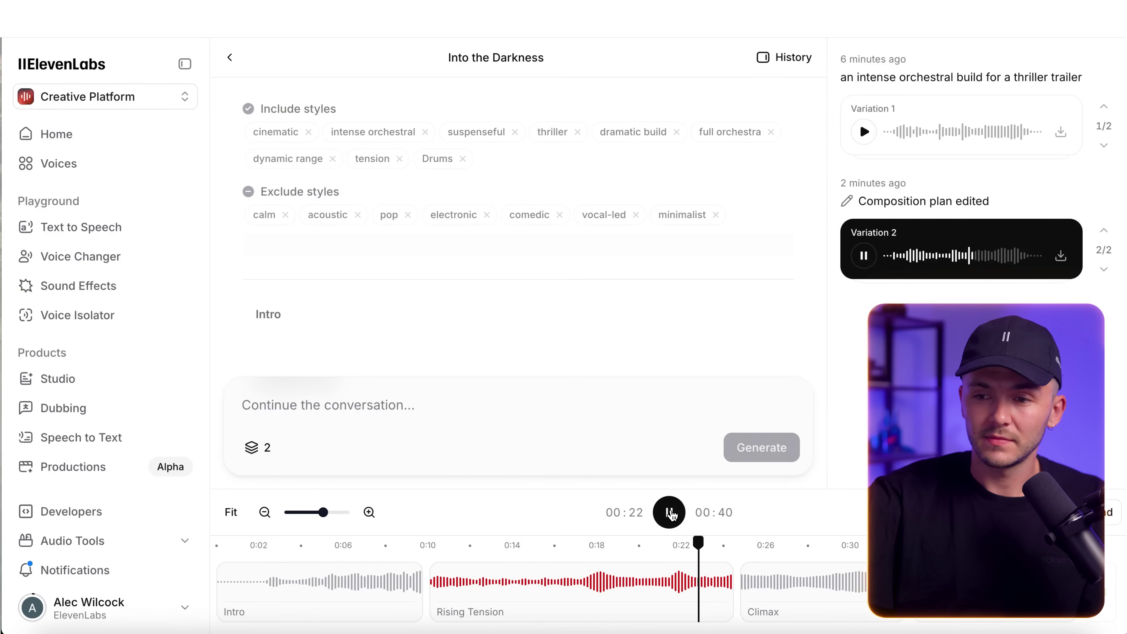
{"action": "scroll", "coordinate": [517, 208], "scroll_direction": "down", "scroll_amount": 1}
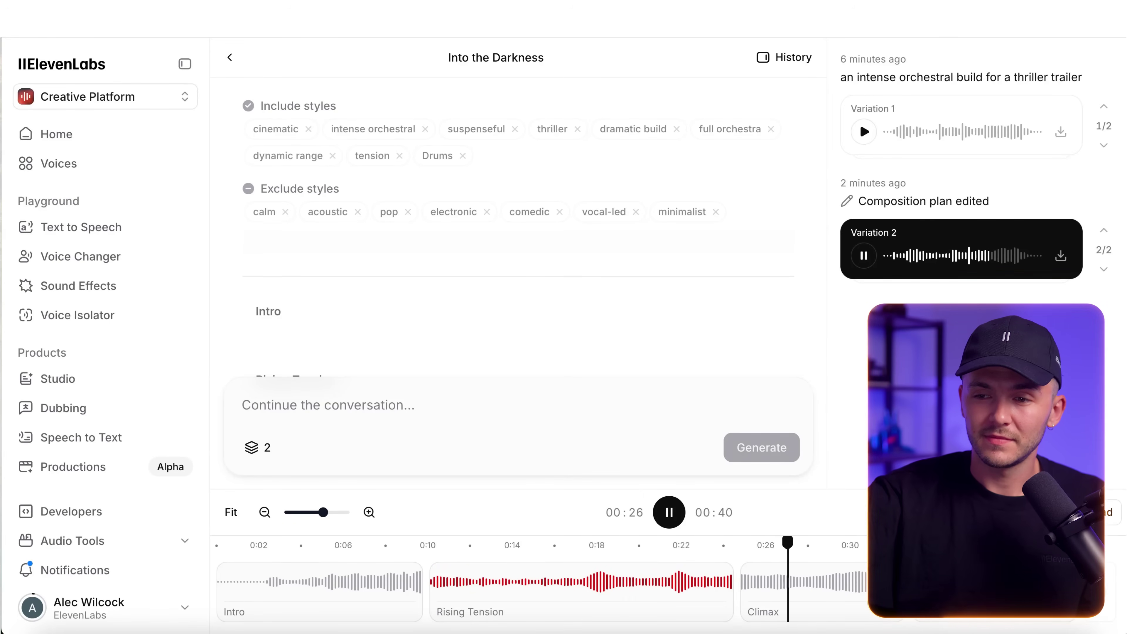
{"action": "key", "text": "space"}
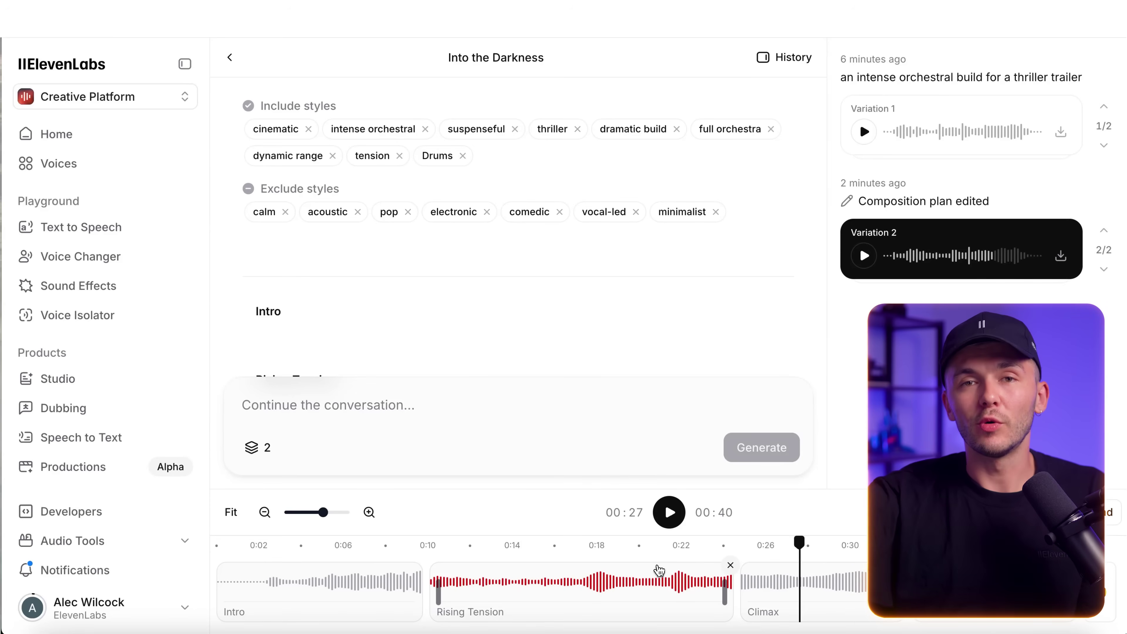
{"action": "scroll", "coordinate": [823, 342], "scroll_direction": "up", "scroll_amount": 1}
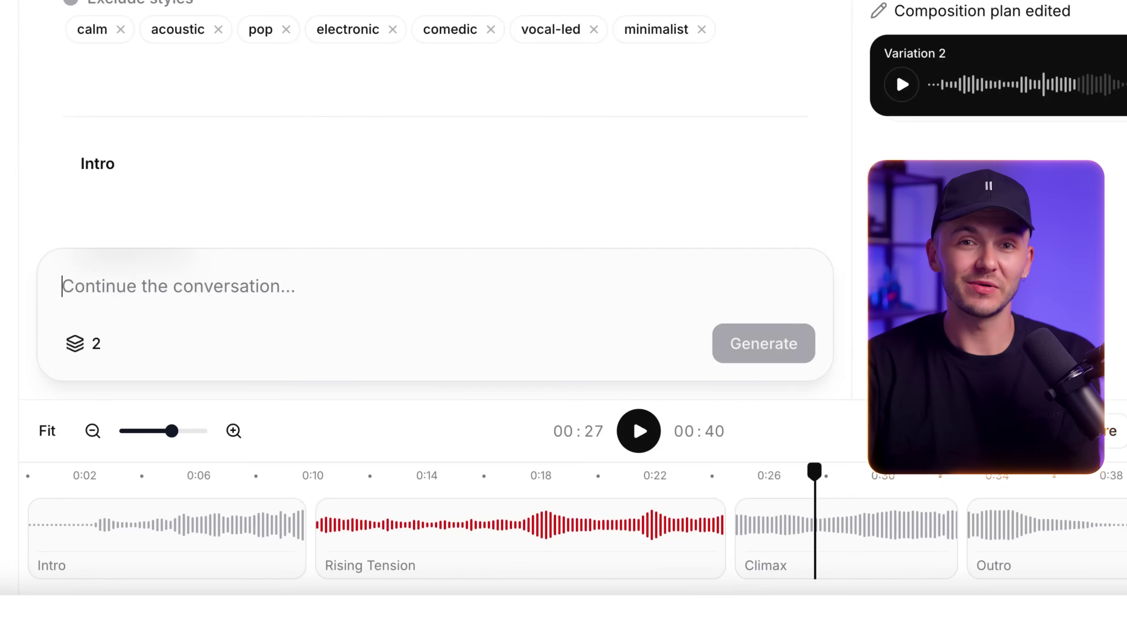
Request an added voiceover, then select its four narration lines and replay from the Voiceover section
{"action": "type", "text": "Ad"}
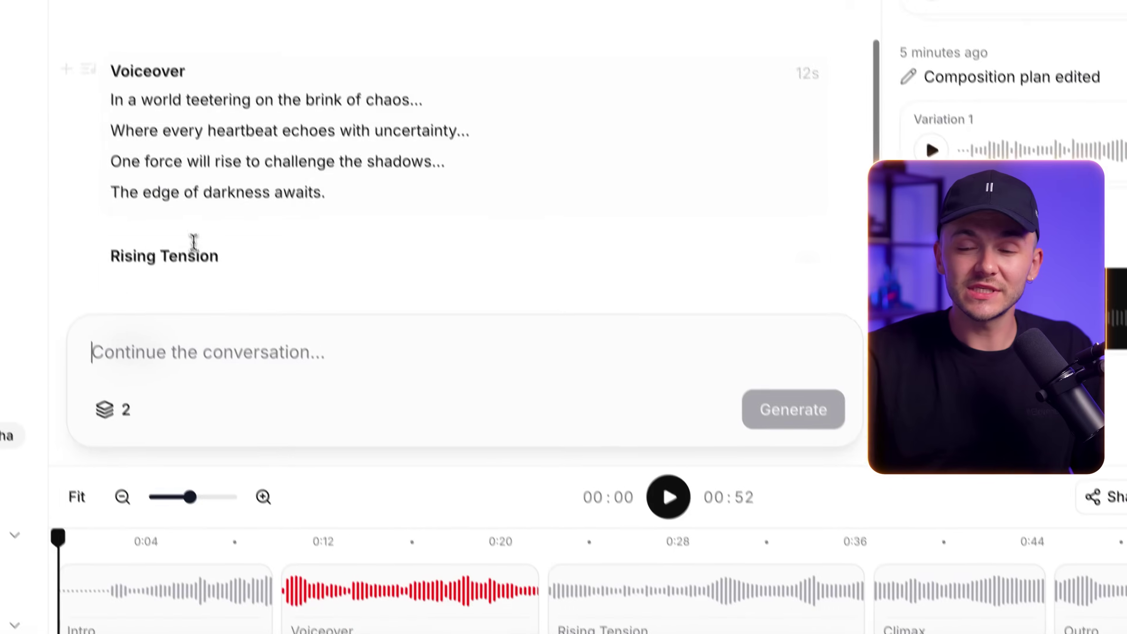
{"action": "left_click_drag", "start_coordinate": [163, 169], "coordinate": [346, 280]}
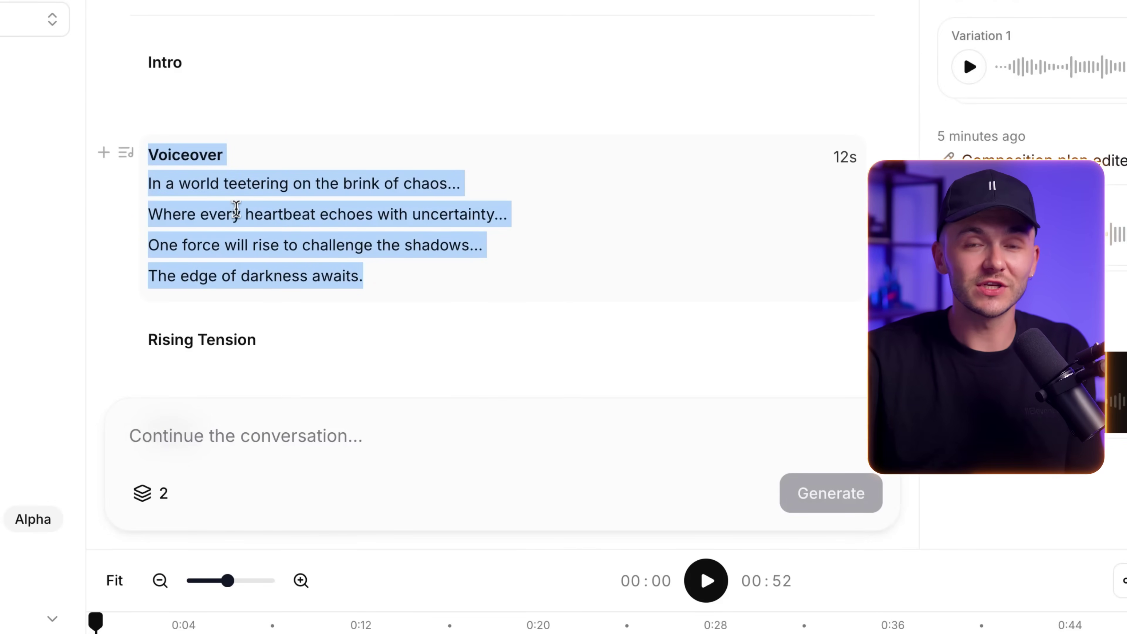
{"action": "left_click", "coordinate": [341, 590]}
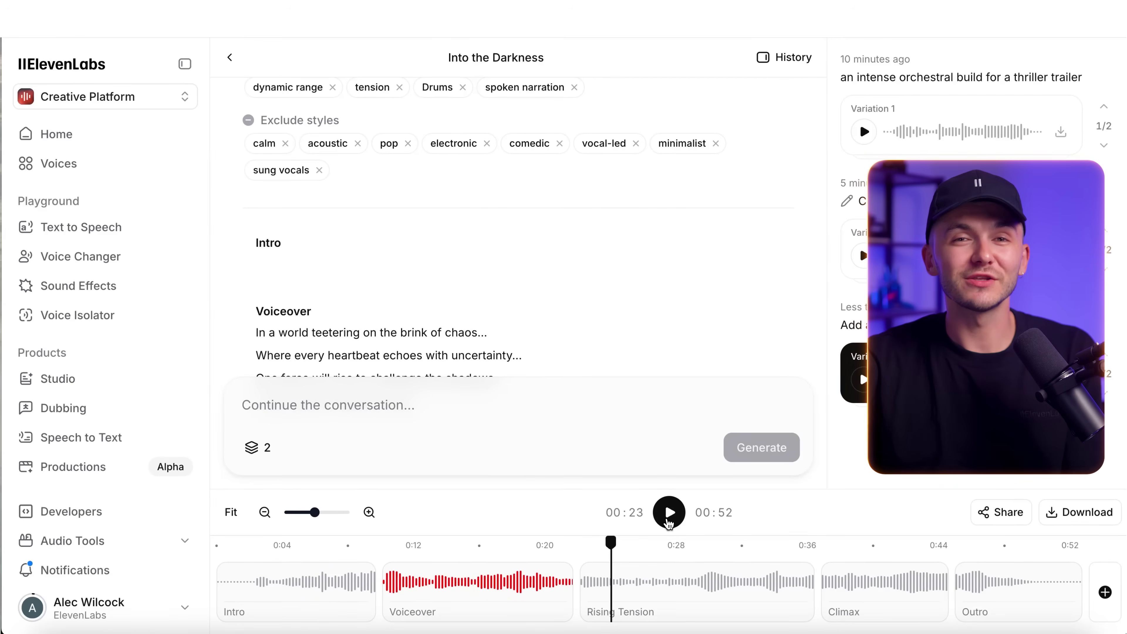
{"action": "scroll", "coordinate": [453, 442], "scroll_direction": "down", "scroll_amount": 2}
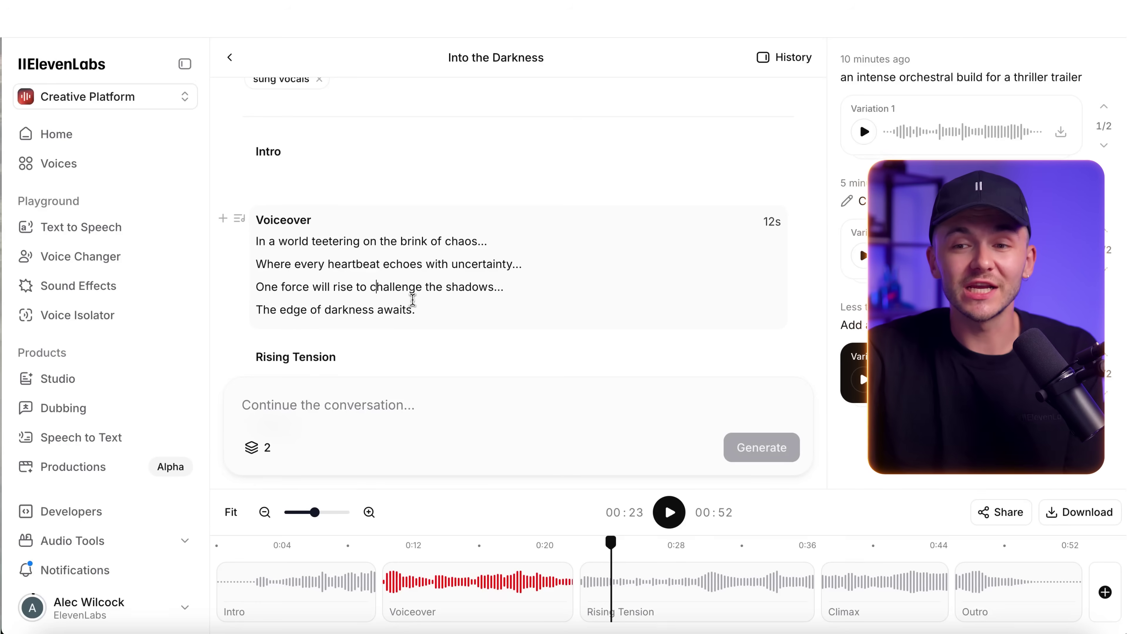
{"action": "left_click", "coordinate": [392, 418]}
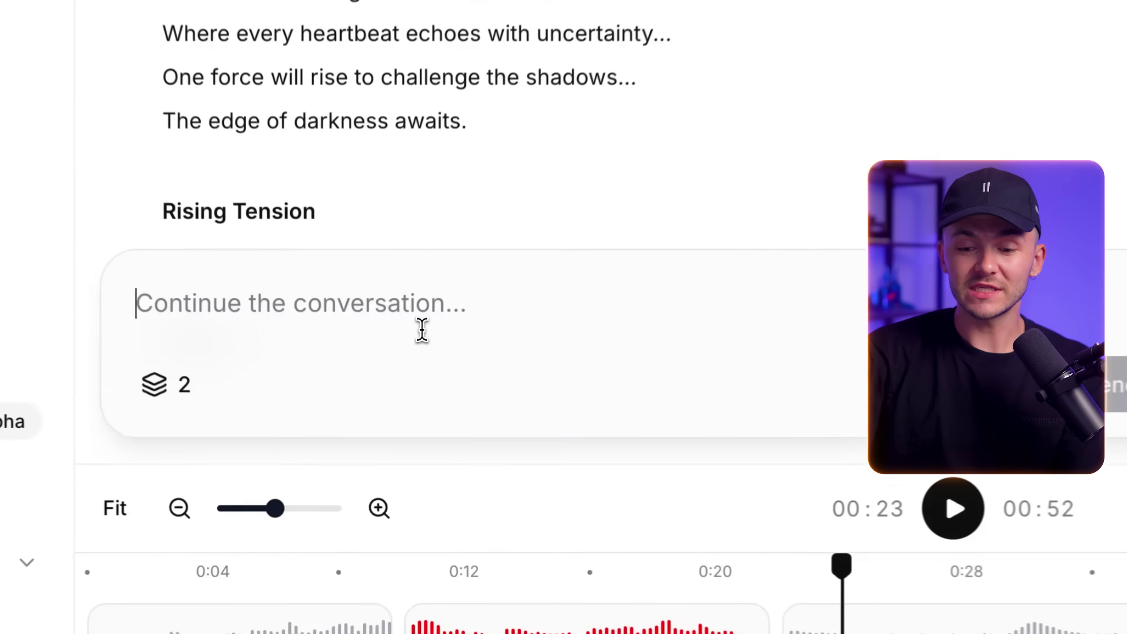
Ask to 'Make this trailer french' and play the French version from about 0:10
{"action": "type", "text": "Make this trailer french"}
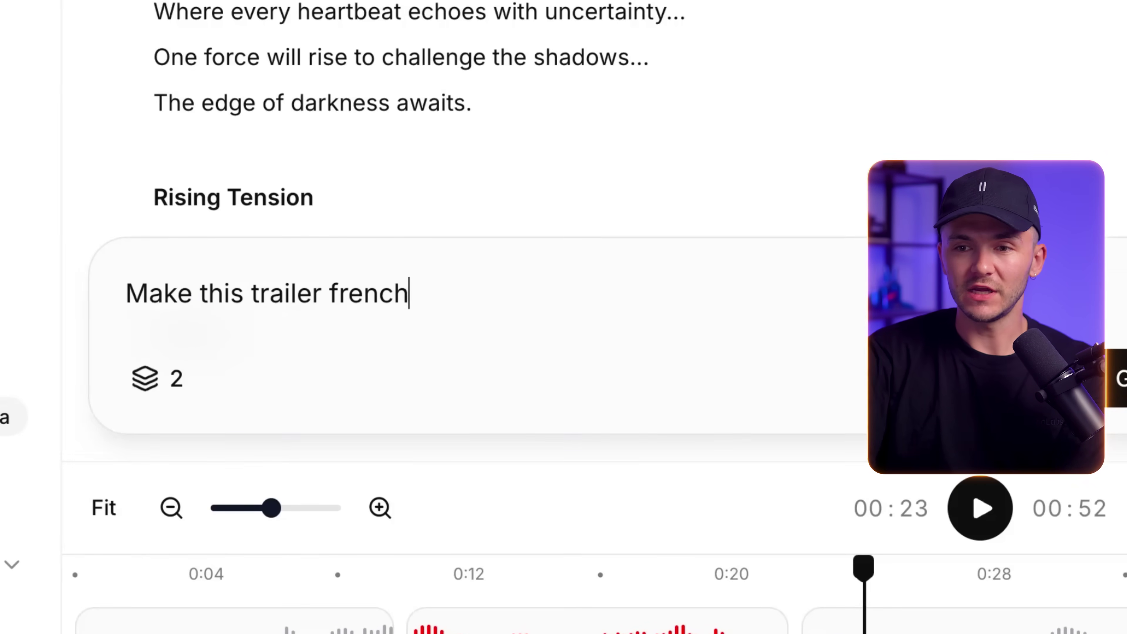
{"action": "key", "text": "Return"}
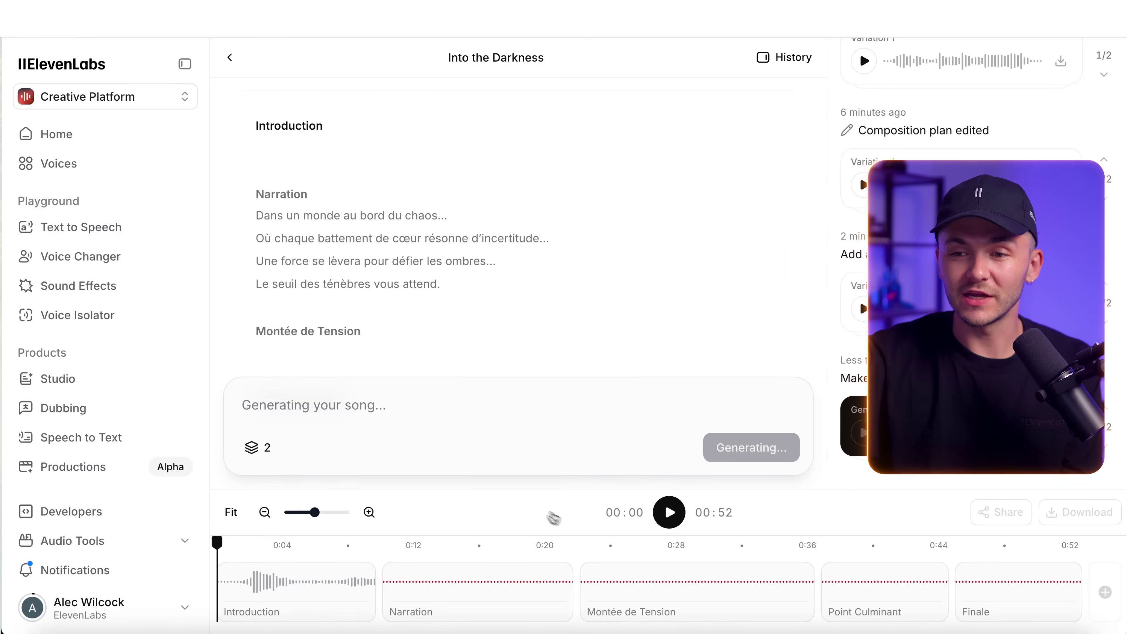
{"action": "left_click", "coordinate": [385, 542]}
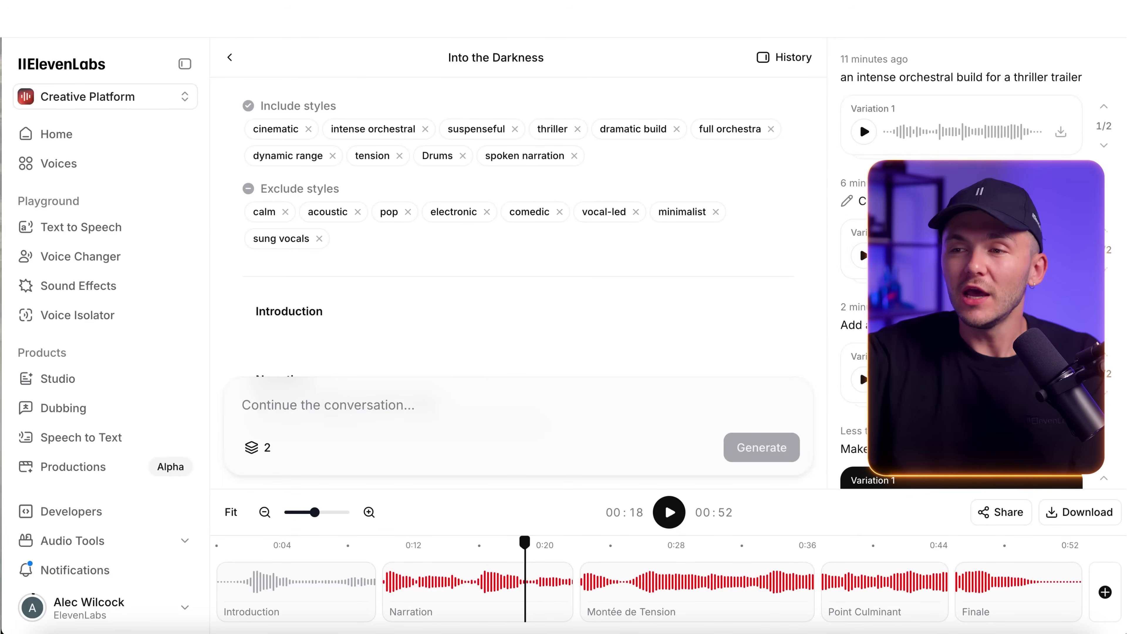
Open the original prompt for editing, return home, and open the song's share settings
{"action": "left_click", "coordinate": [1060, 78]}
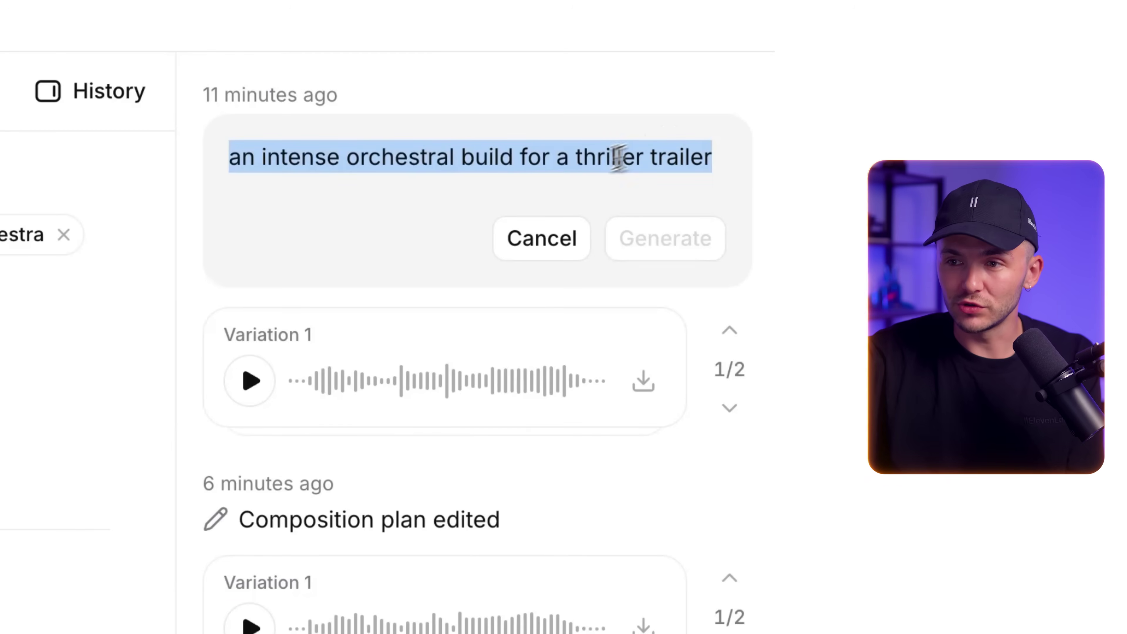
{"action": "left_click", "coordinate": [543, 160]}
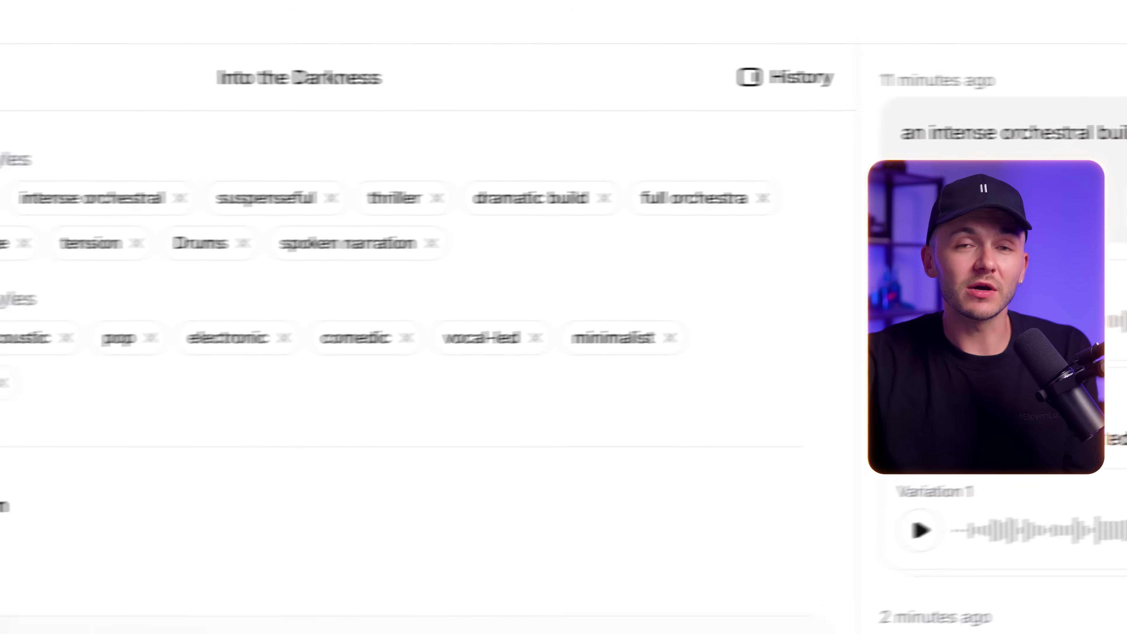
{"action": "left_click", "coordinate": [370, 70]}
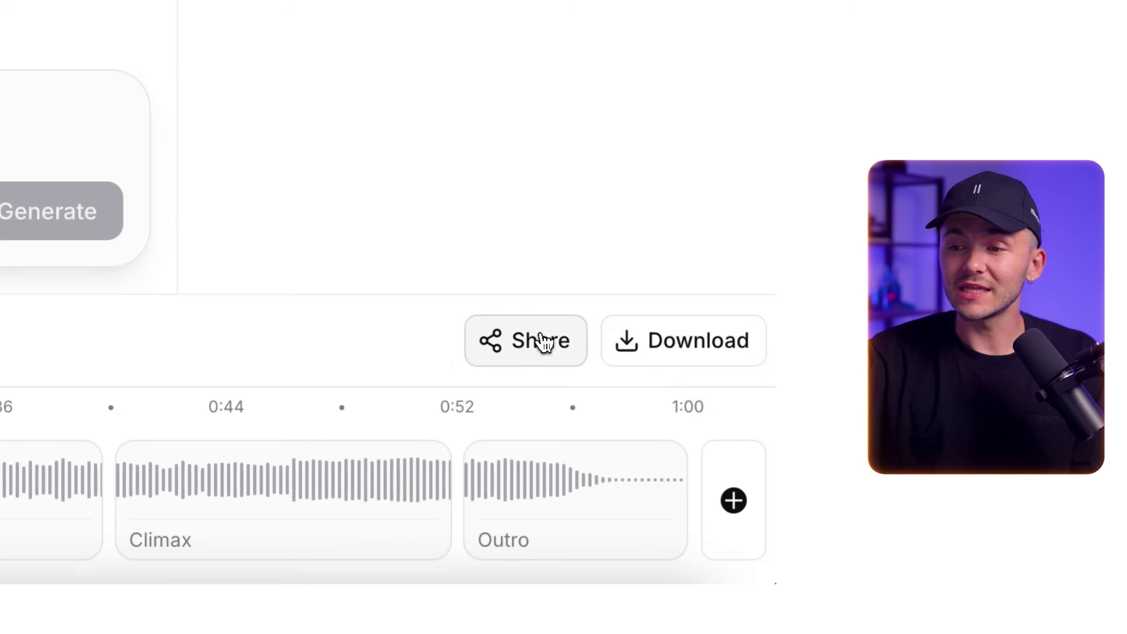
{"action": "left_click", "coordinate": [542, 341]}
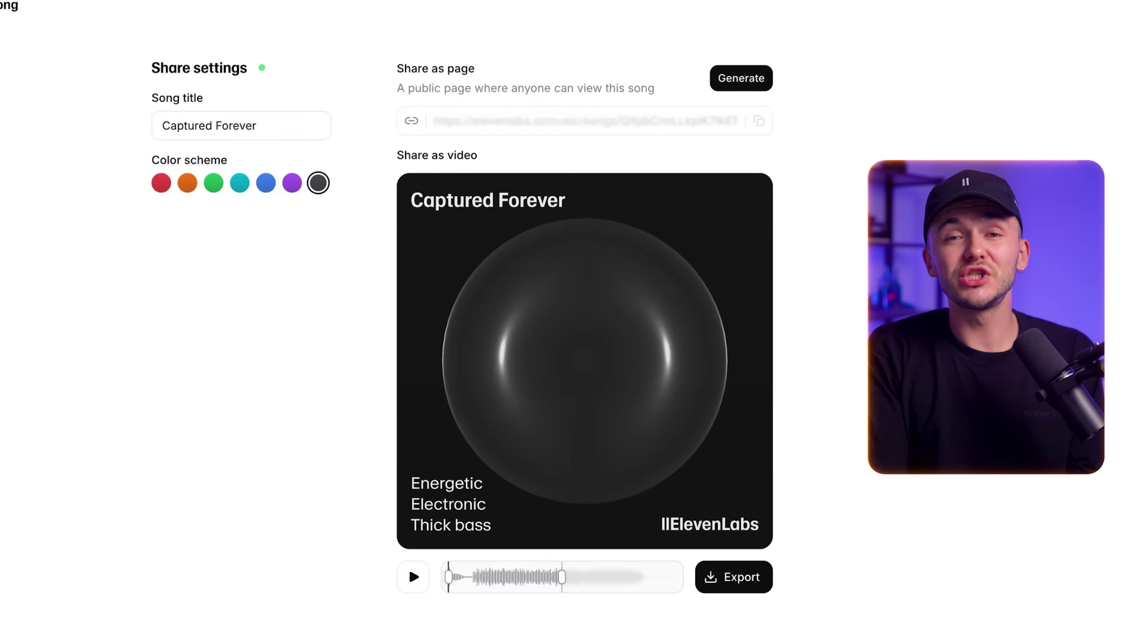